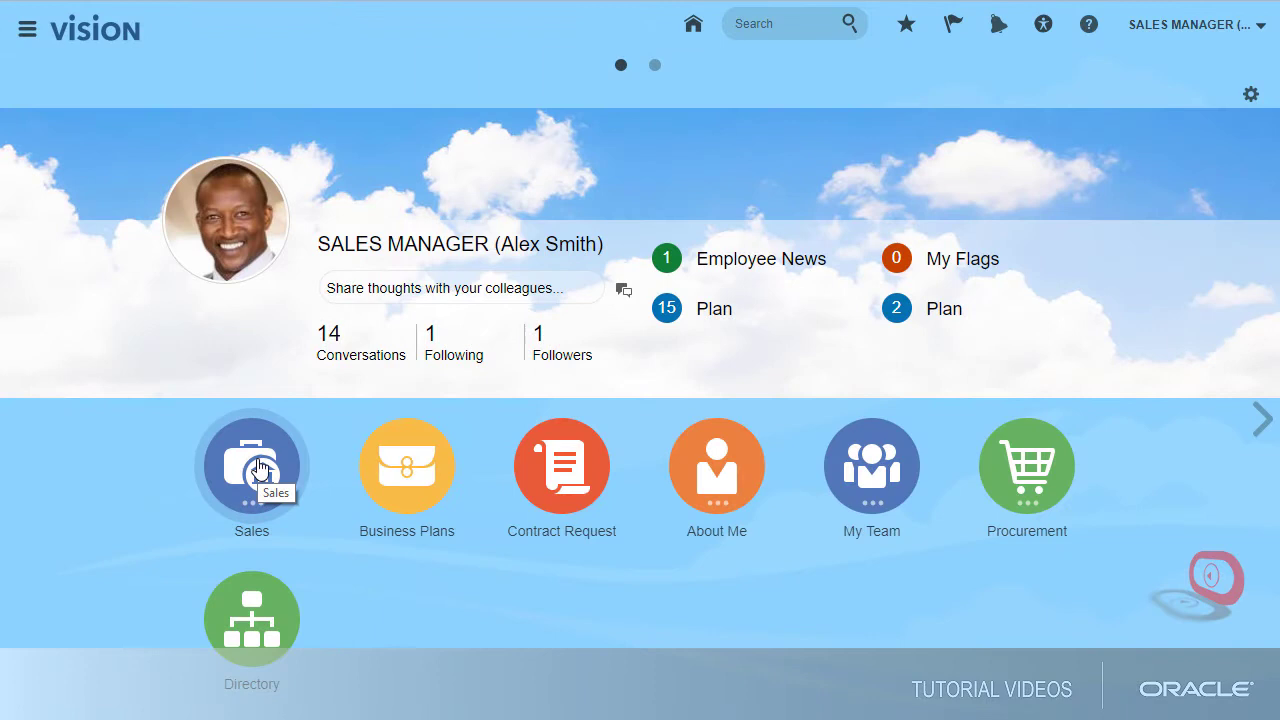
- Expand the Sales group on the home page to reveal Activities, Leads, Accounts and Territories
click(260, 468)
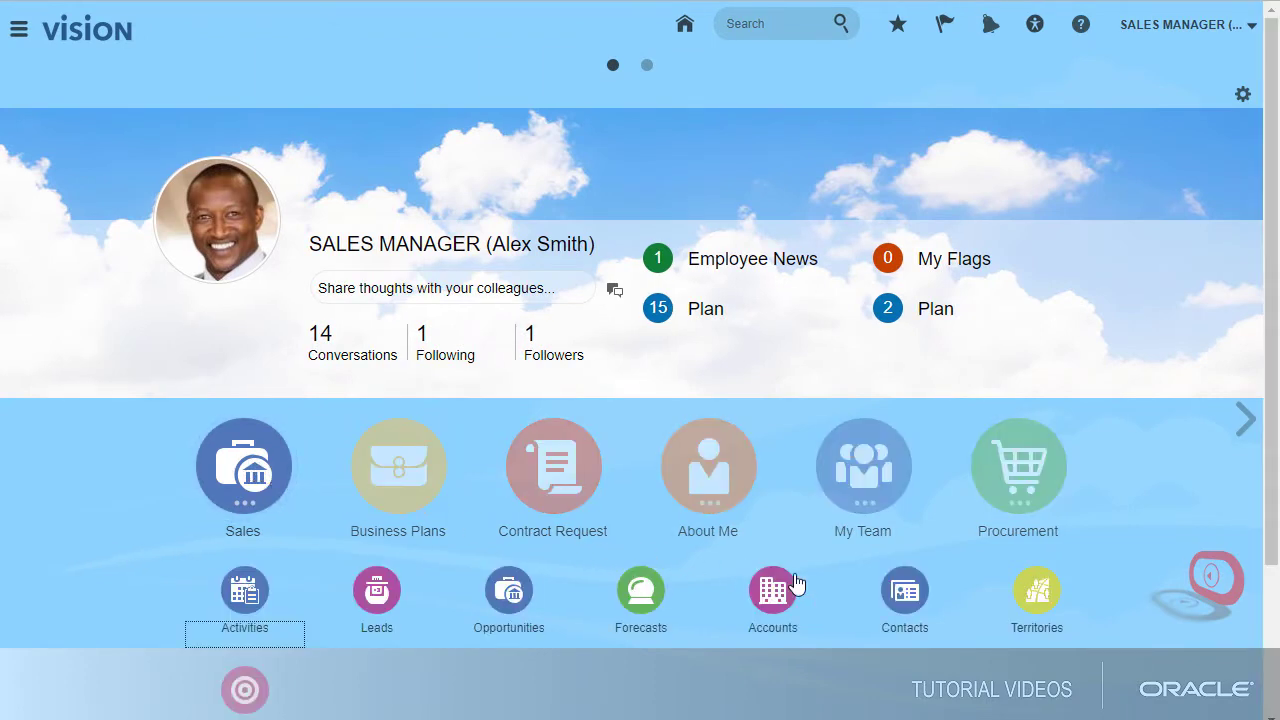
- From the Territories list, open Central - Products - Div I for editing and check its Actions menu
click(1038, 596)
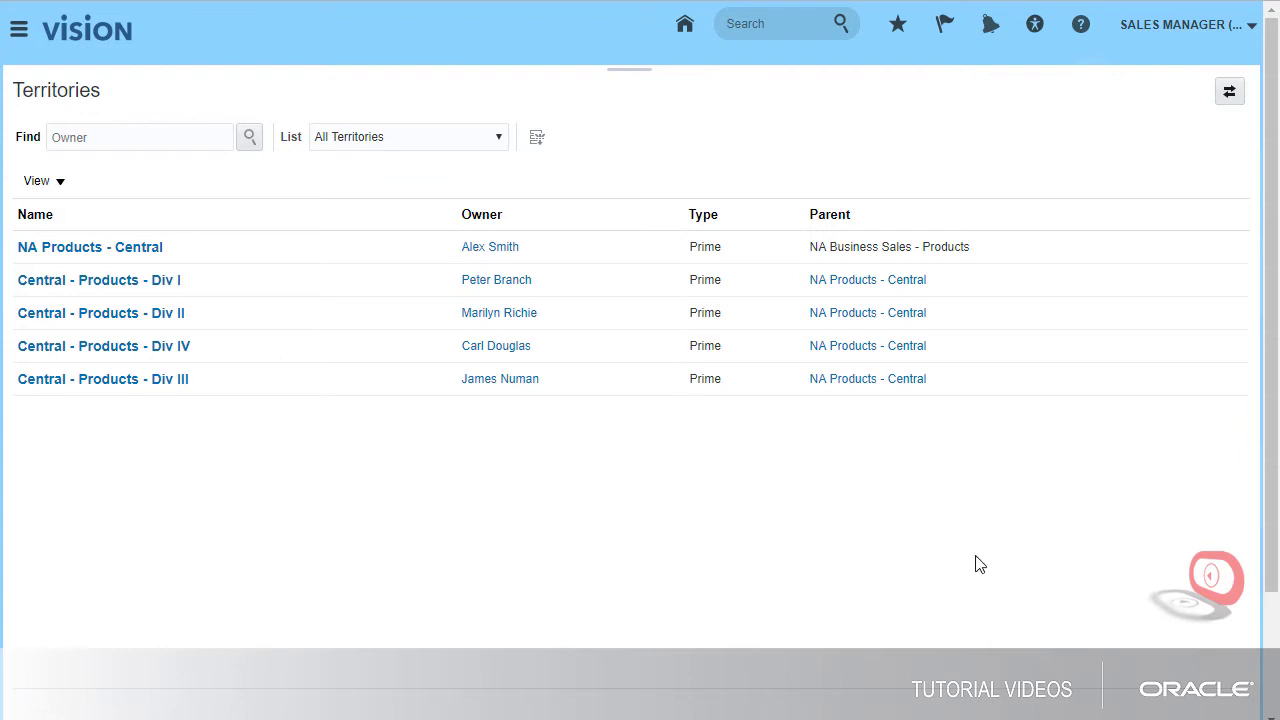
click(178, 283)
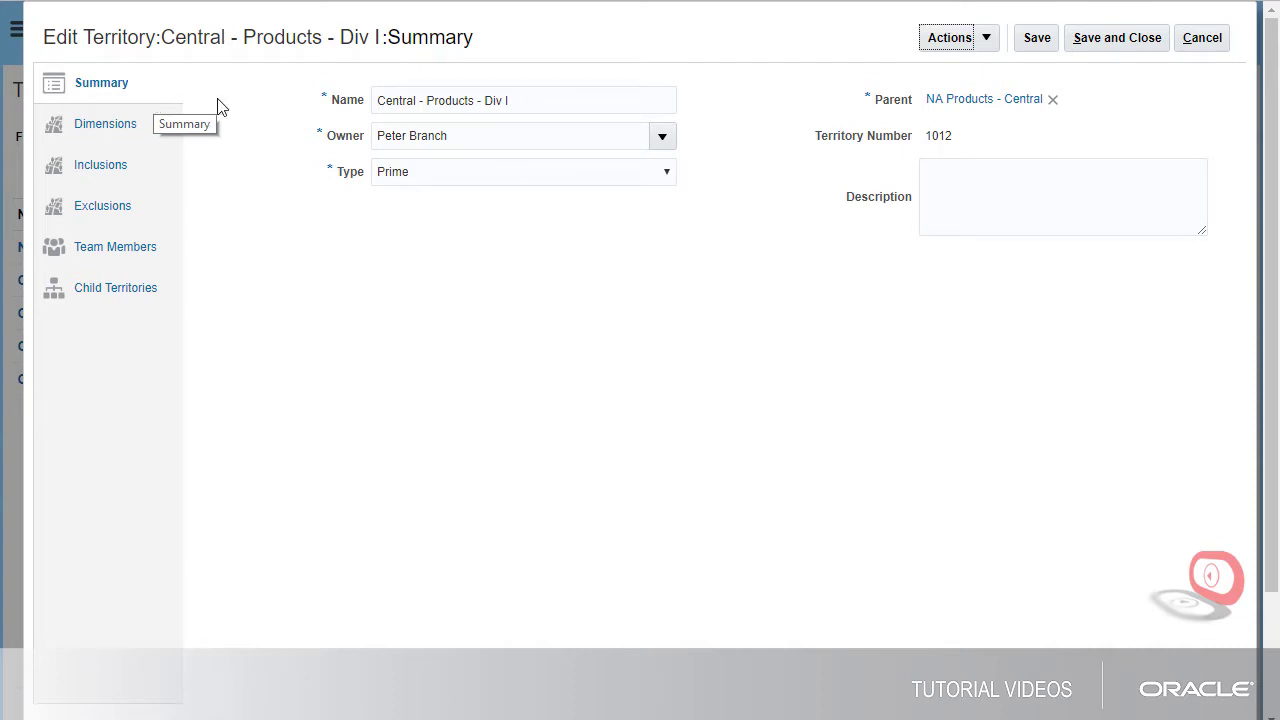
click(987, 38)
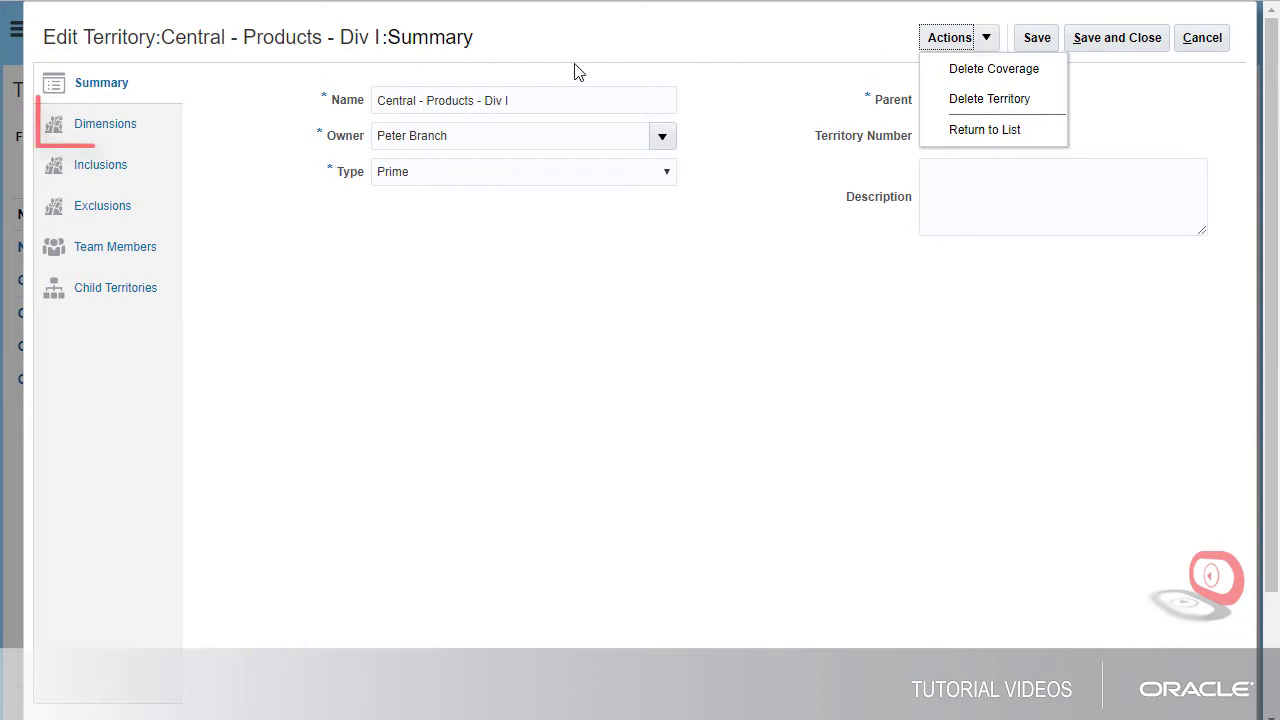
- Show the territory's Dimensions page, with Geography East North Central and Product Business Products
click(116, 131)
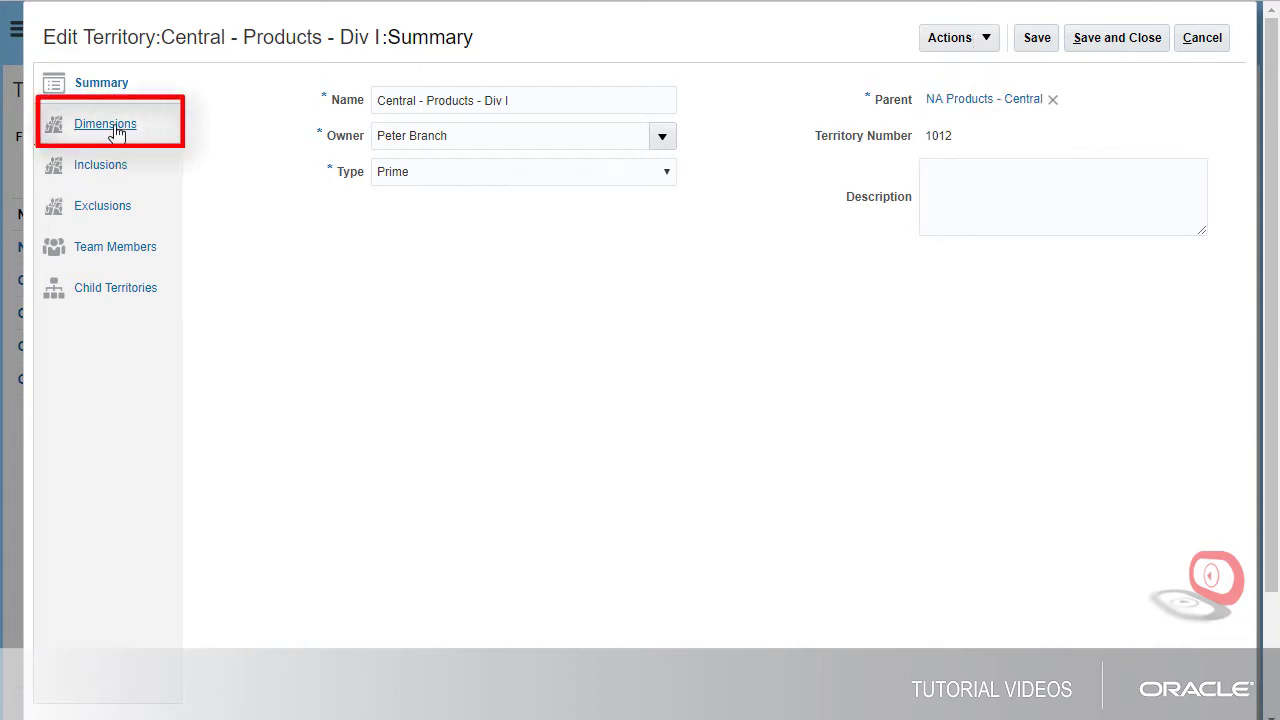
click(116, 131)
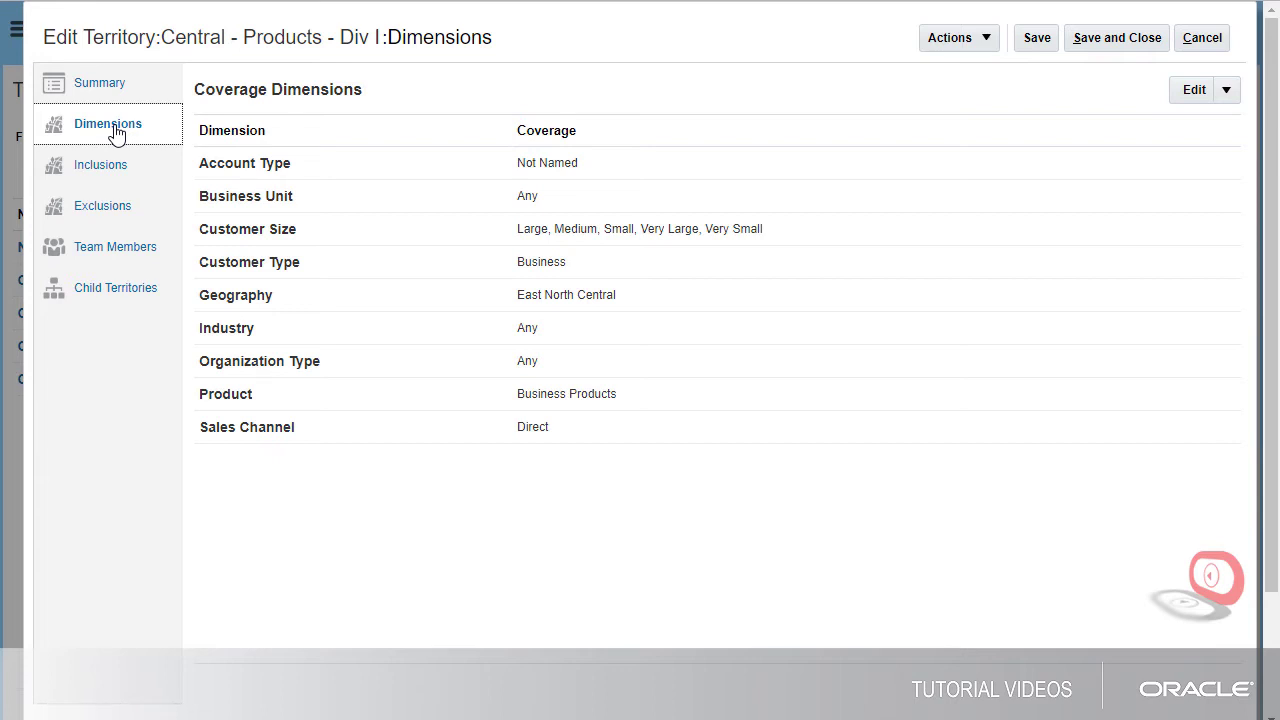
click(1193, 92)
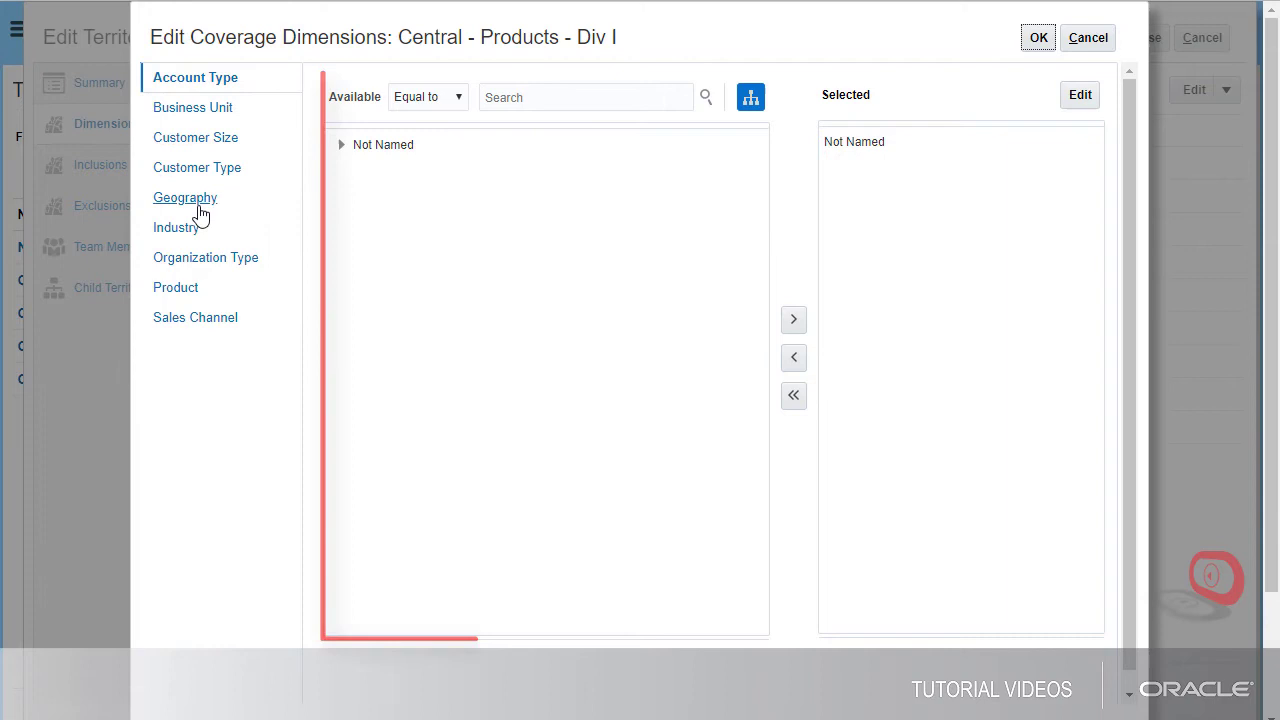
click(172, 229)
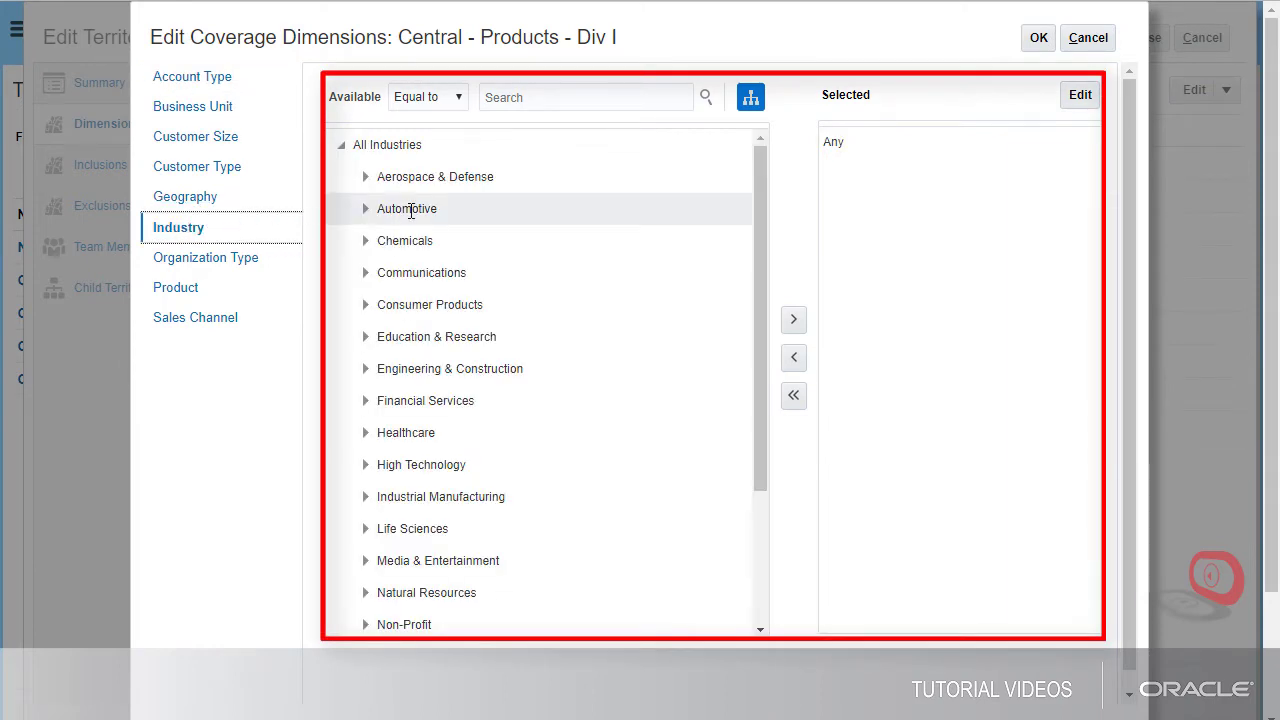
click(410, 210)
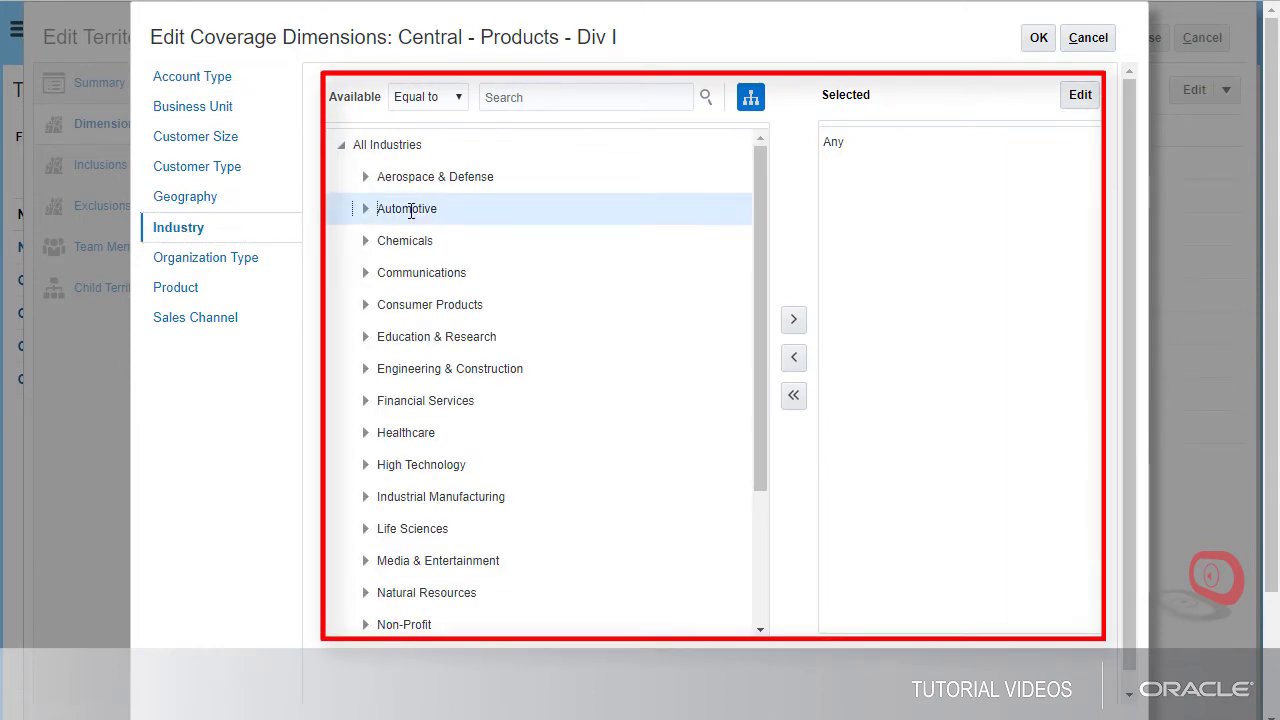
click(793, 321)
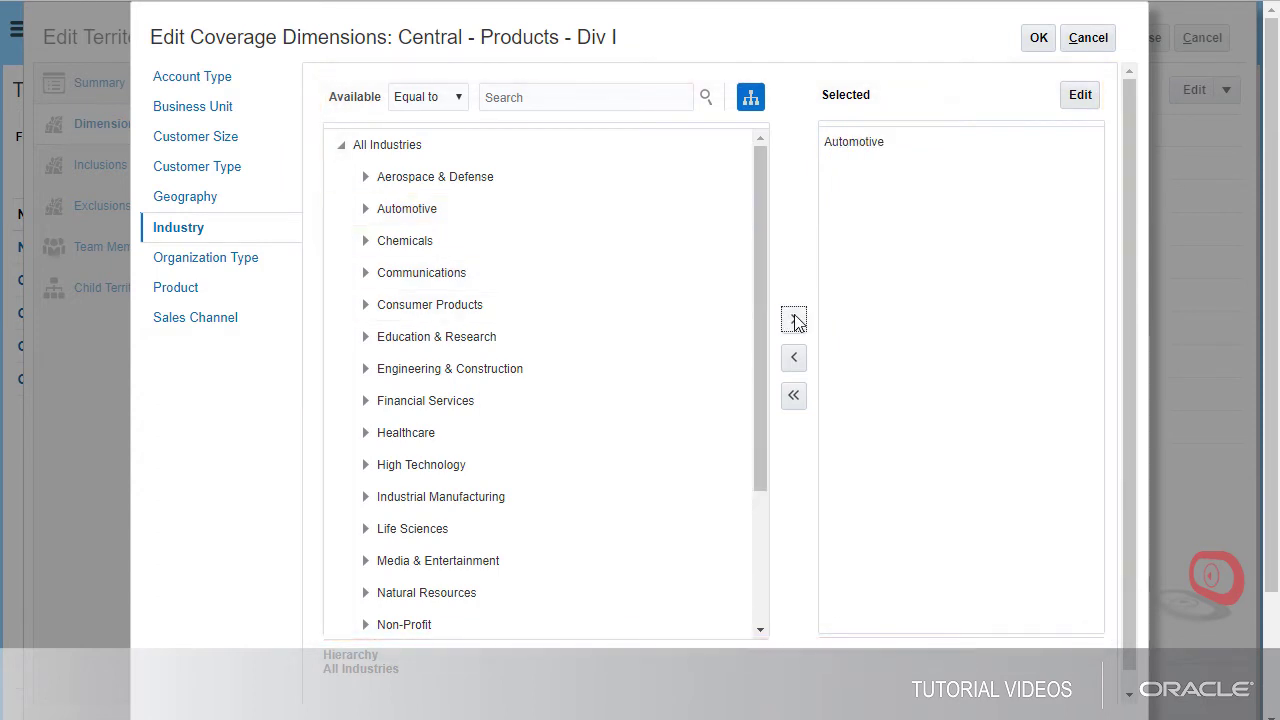
click(1075, 95)
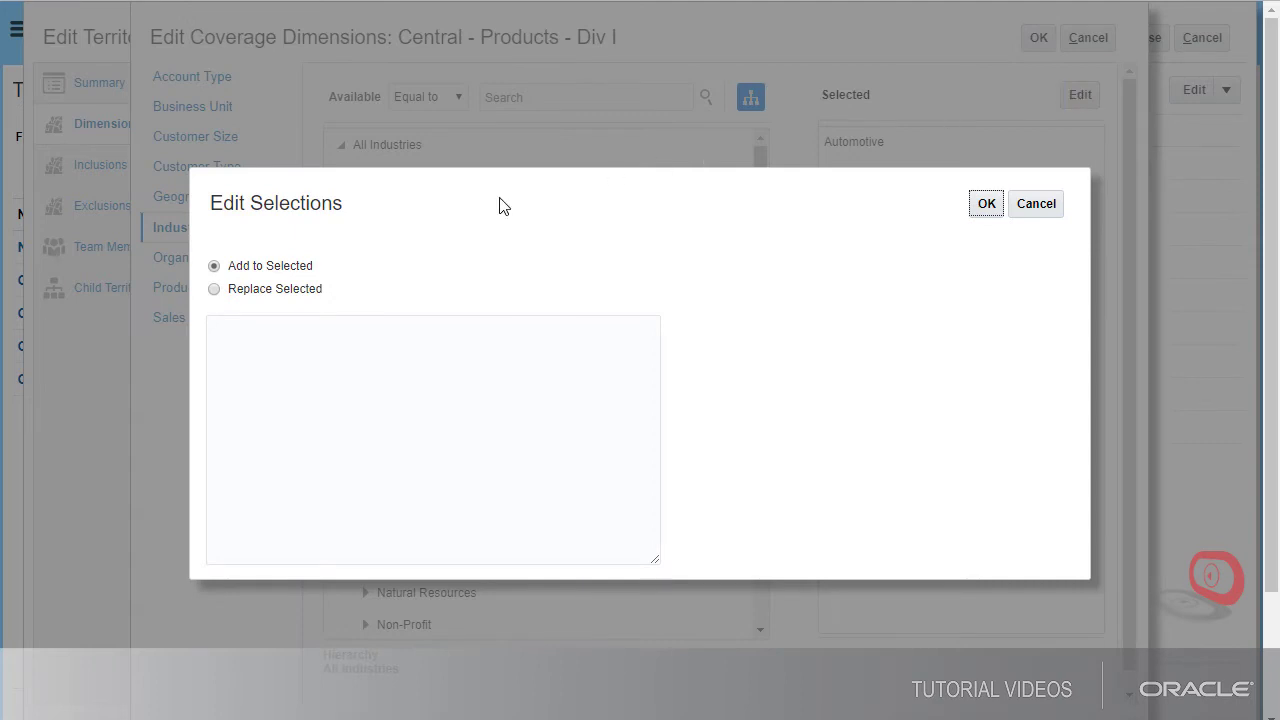
click(214, 290)
click(1054, 214)
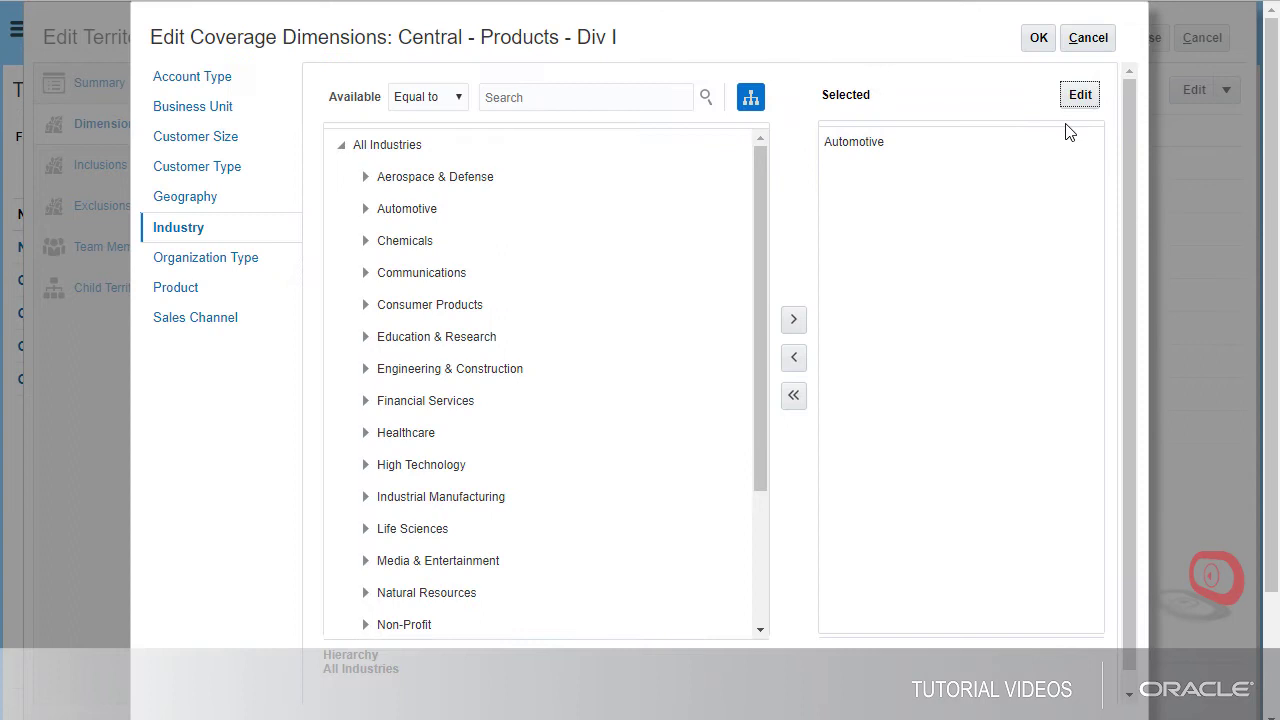
click(1099, 42)
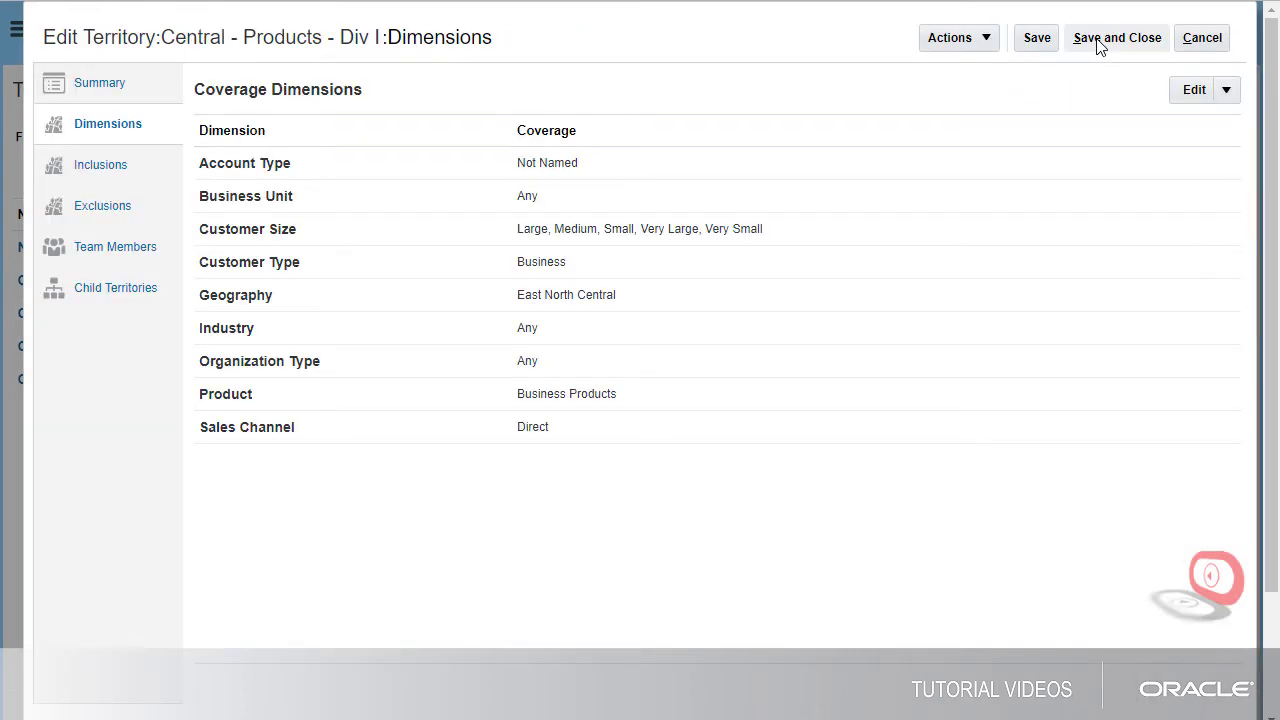
- Check the Edit options, then review the territory's Inclusions and Exclusions, both empty
click(1227, 91)
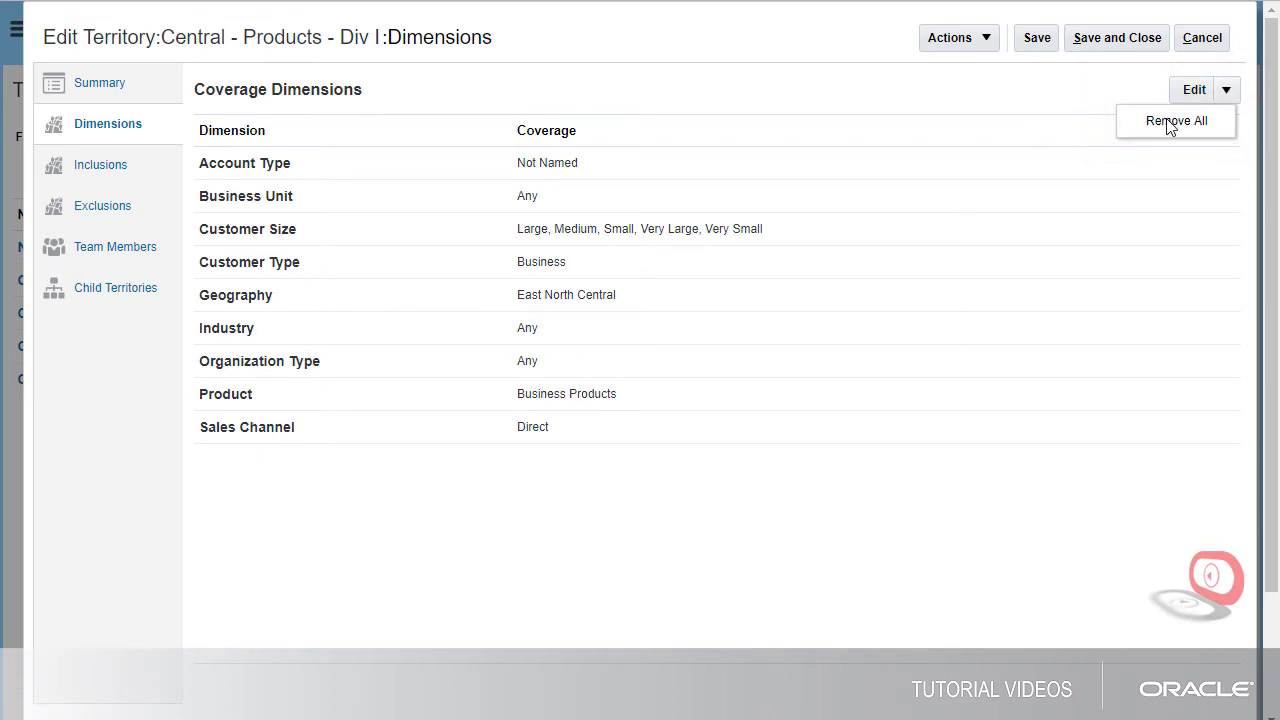
click(110, 167)
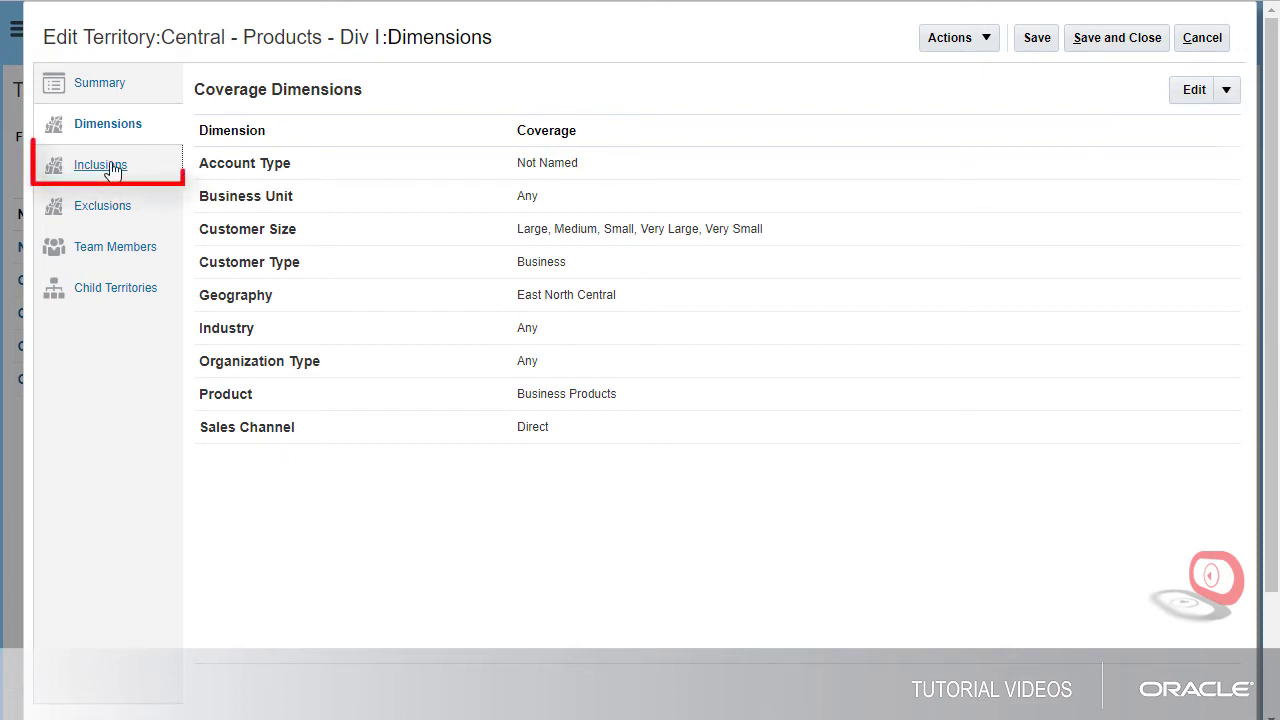
click(110, 166)
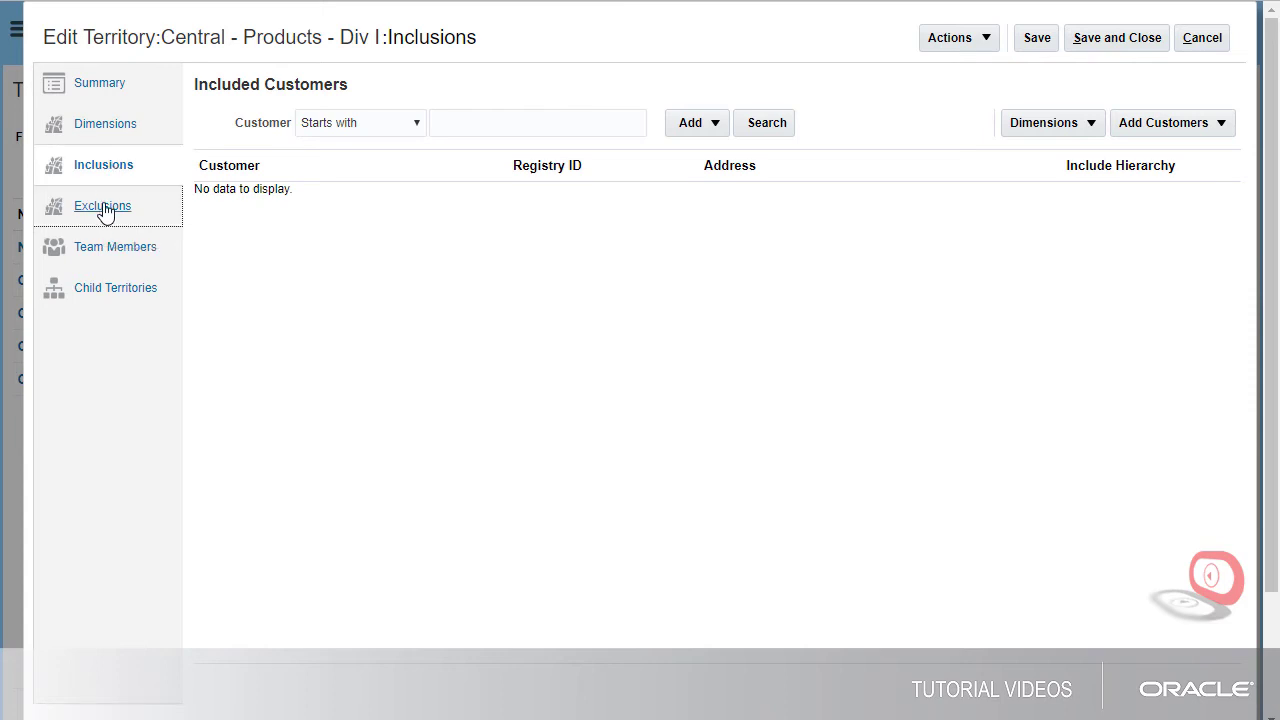
click(105, 210)
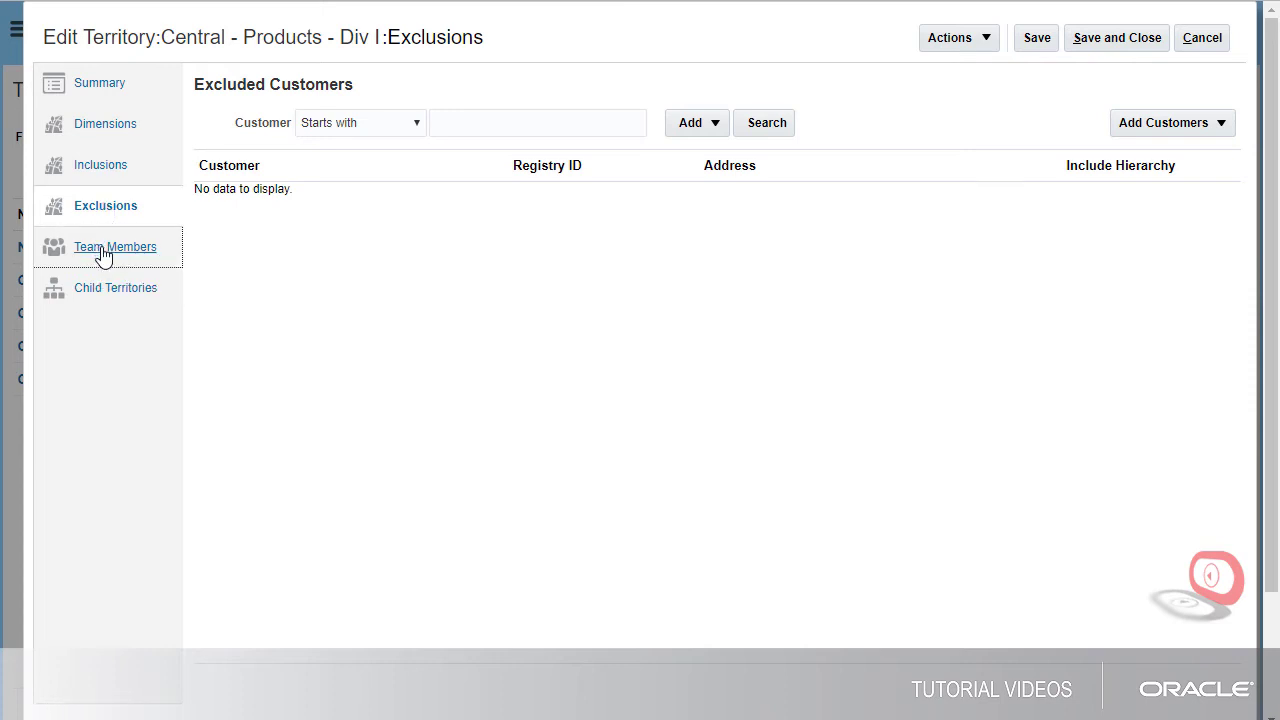
- Review the single owner on Team Members, view their resource details, and keep function Salesperson
click(103, 256)
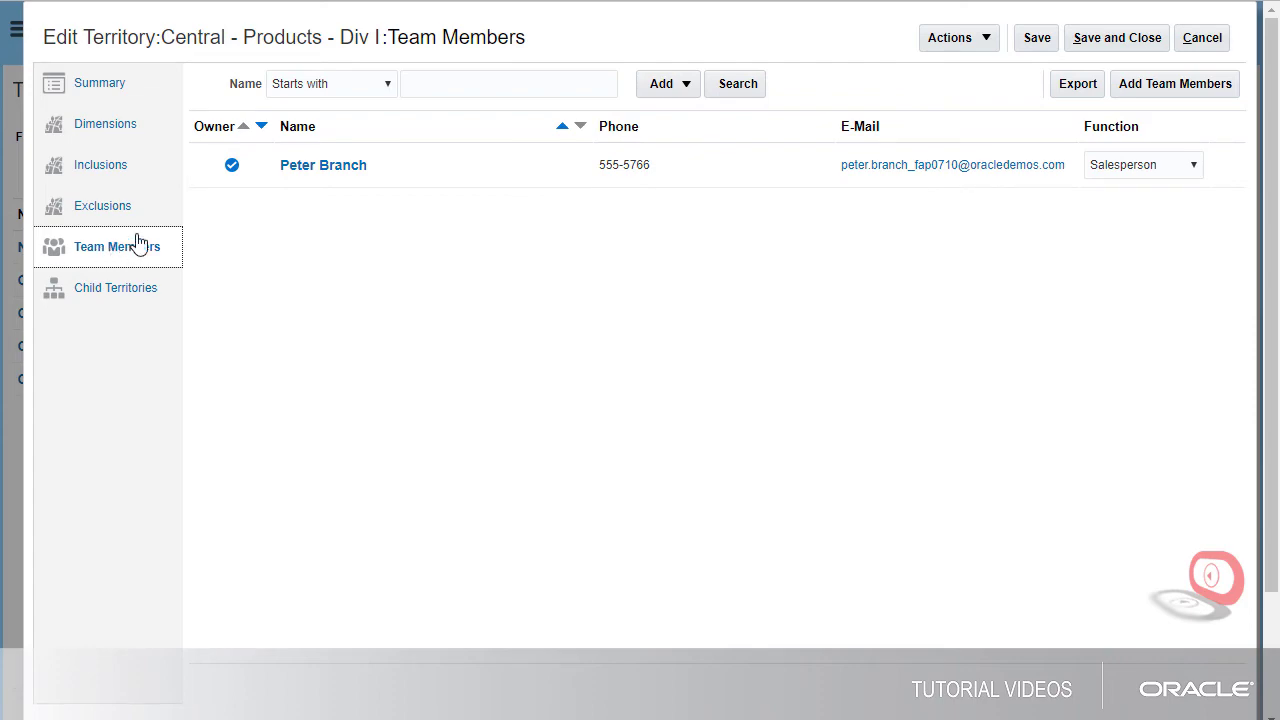
click(338, 167)
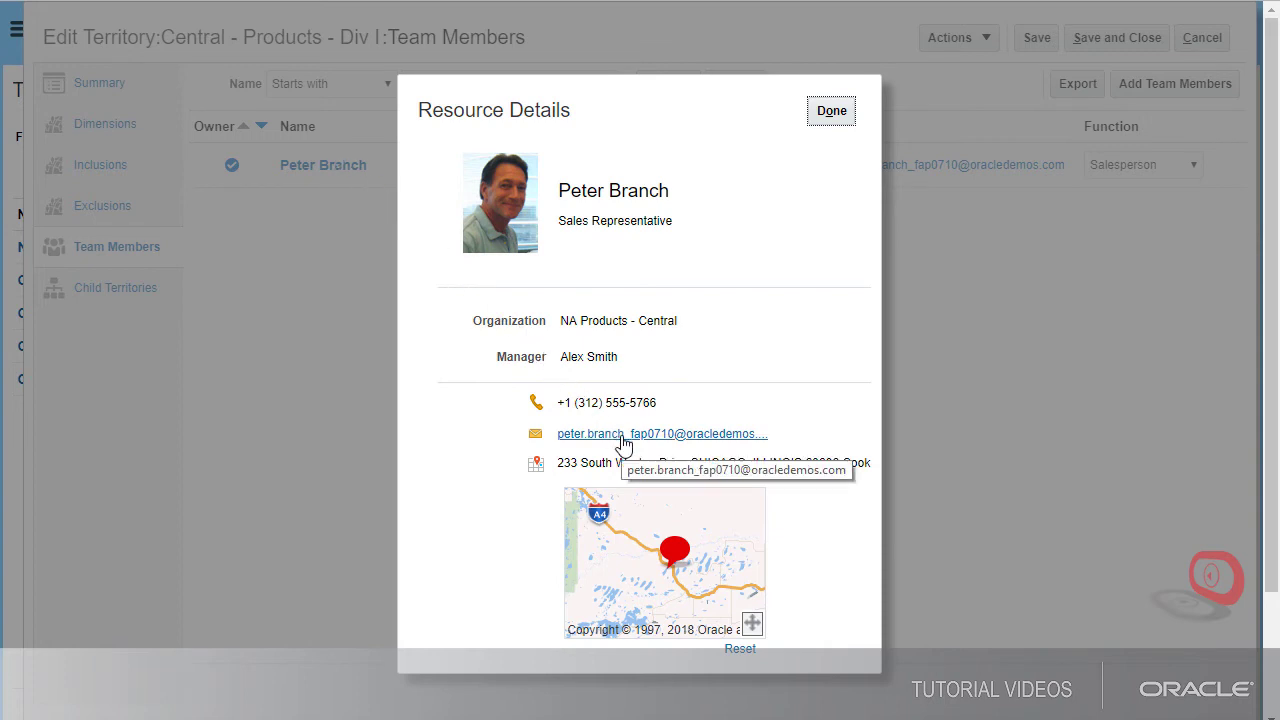
click(838, 113)
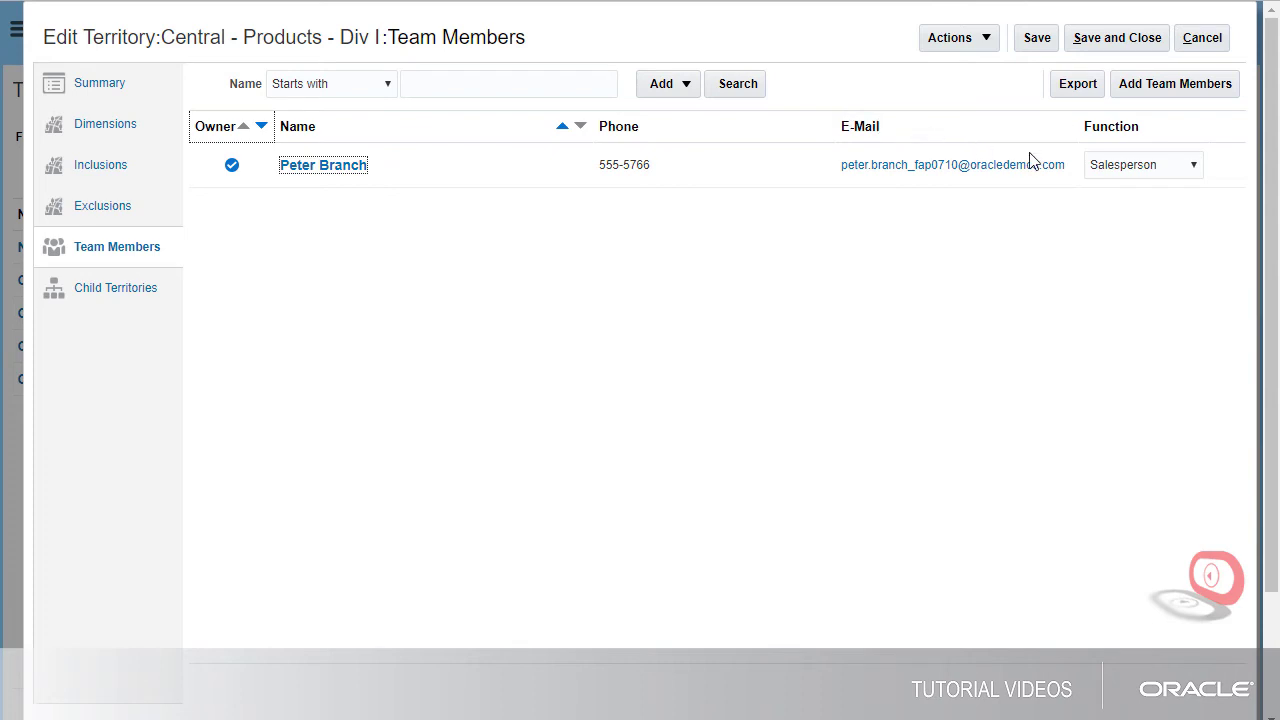
click(1196, 168)
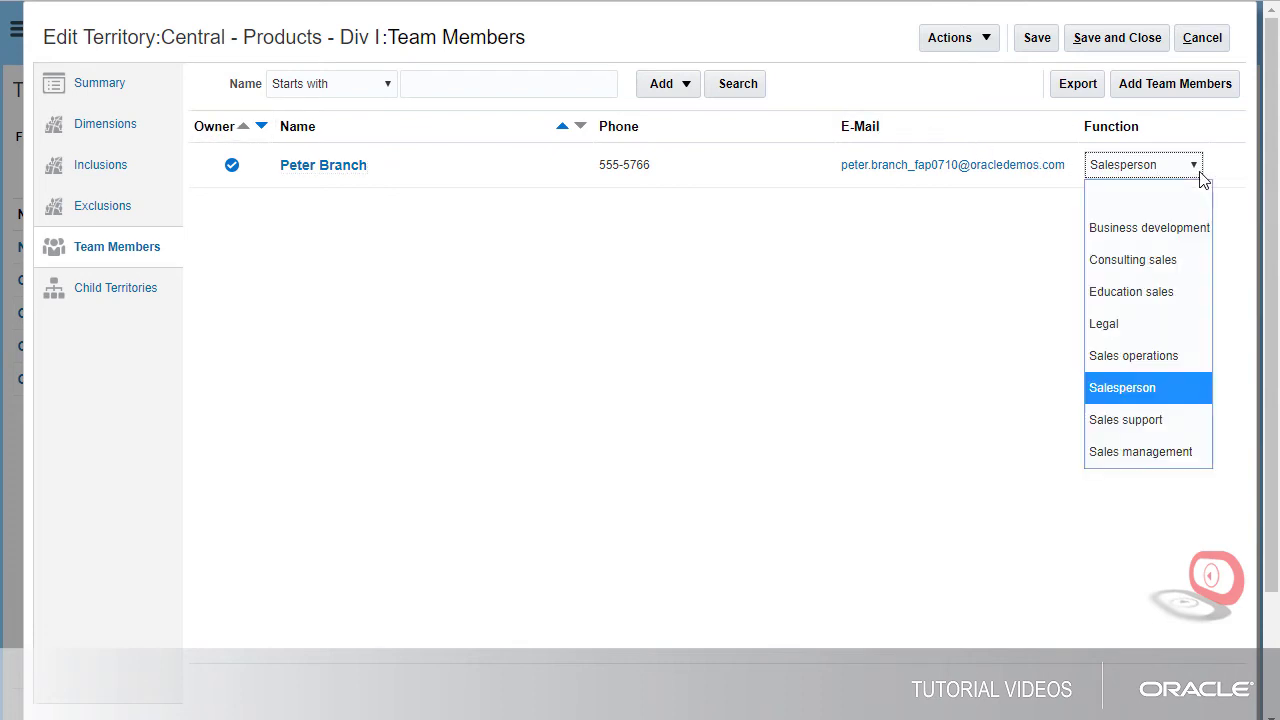
click(1118, 391)
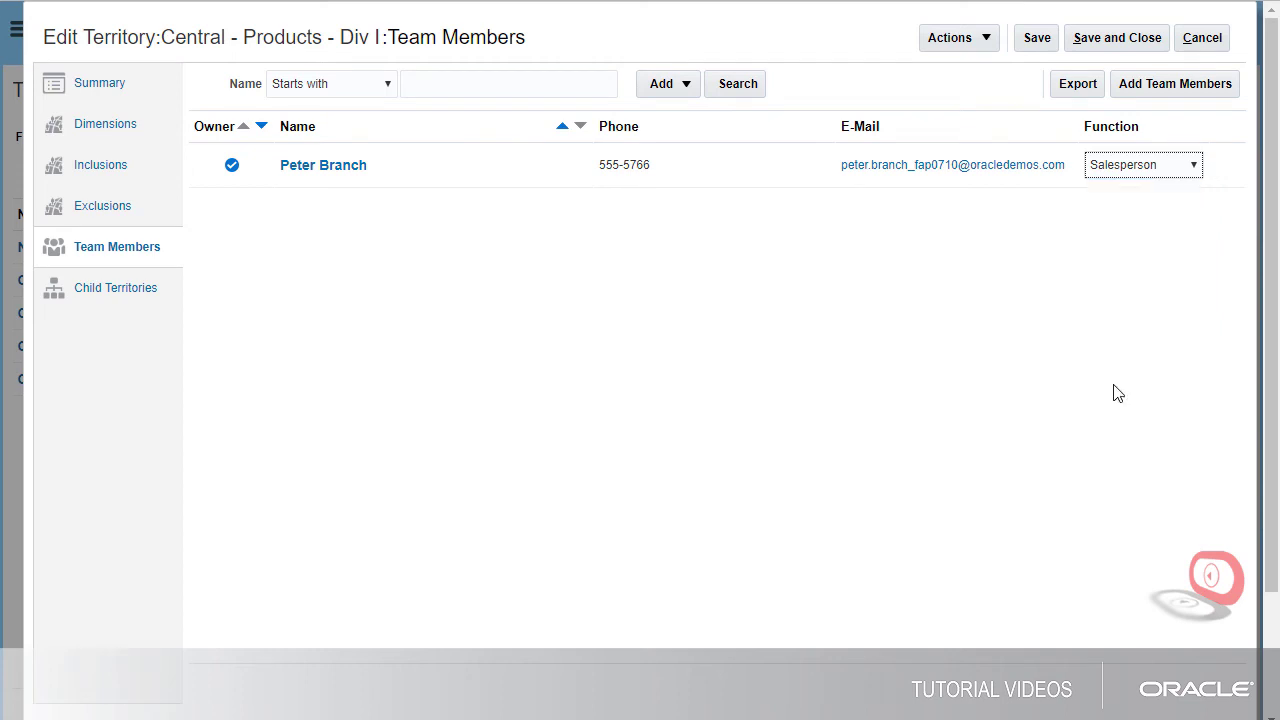
- Visit parent NA Products - Central's child territories, then reopen Central - Products - Div I's summary
click(104, 89)
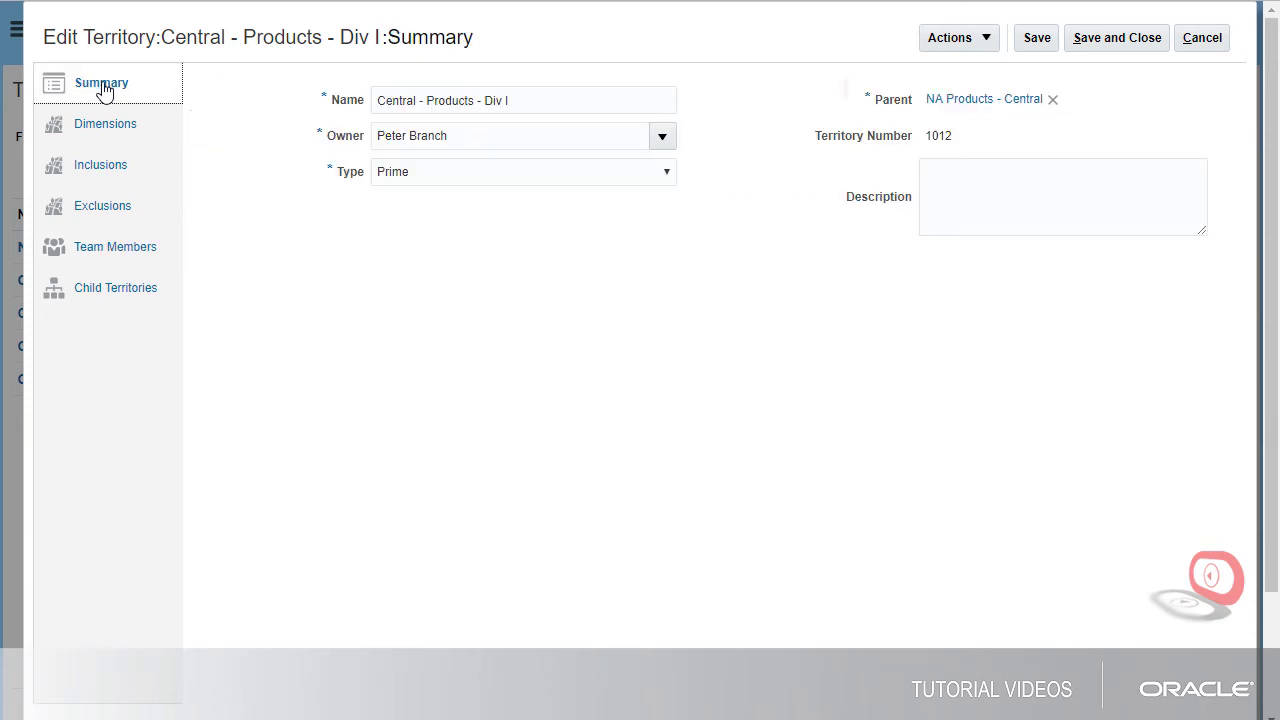
click(966, 104)
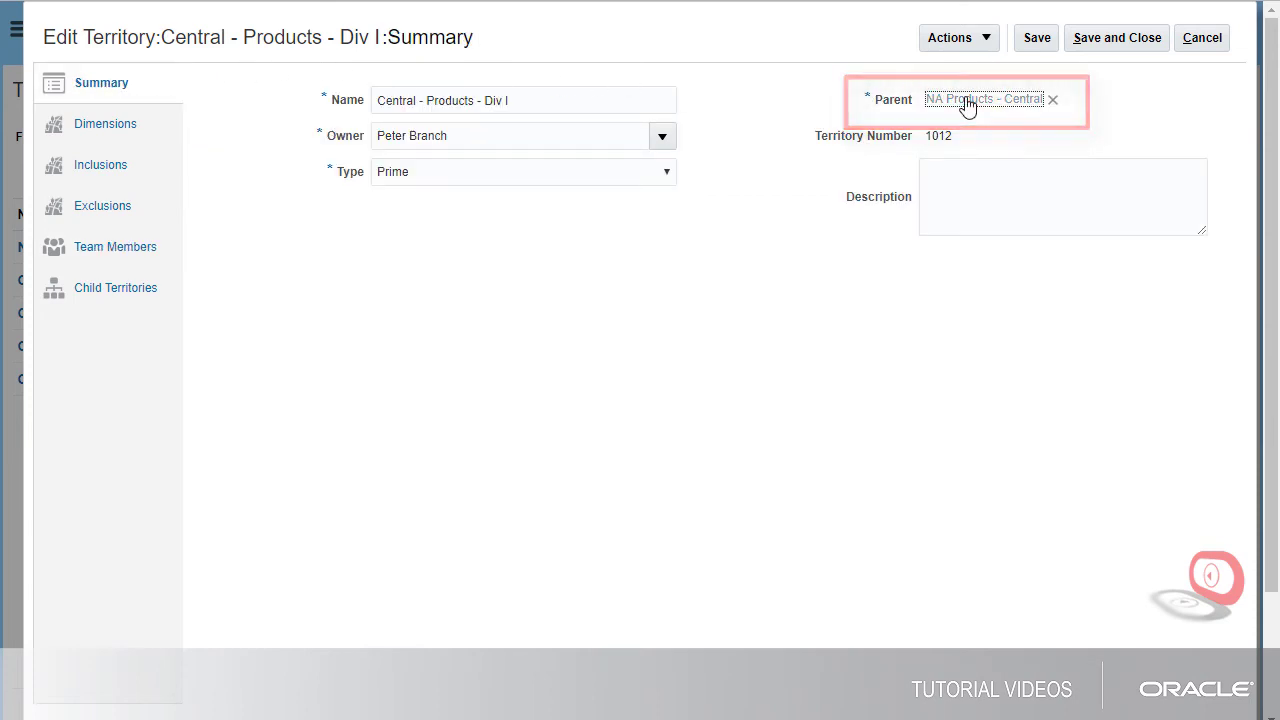
click(127, 294)
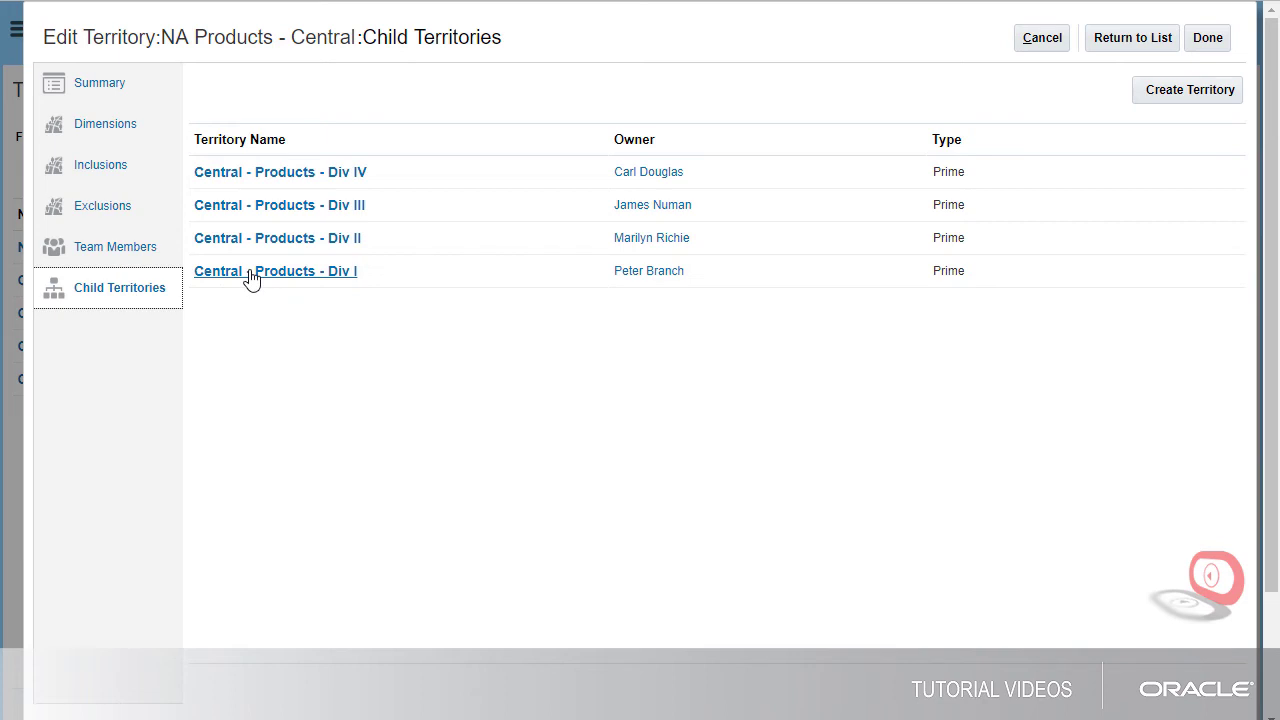
click(250, 278)
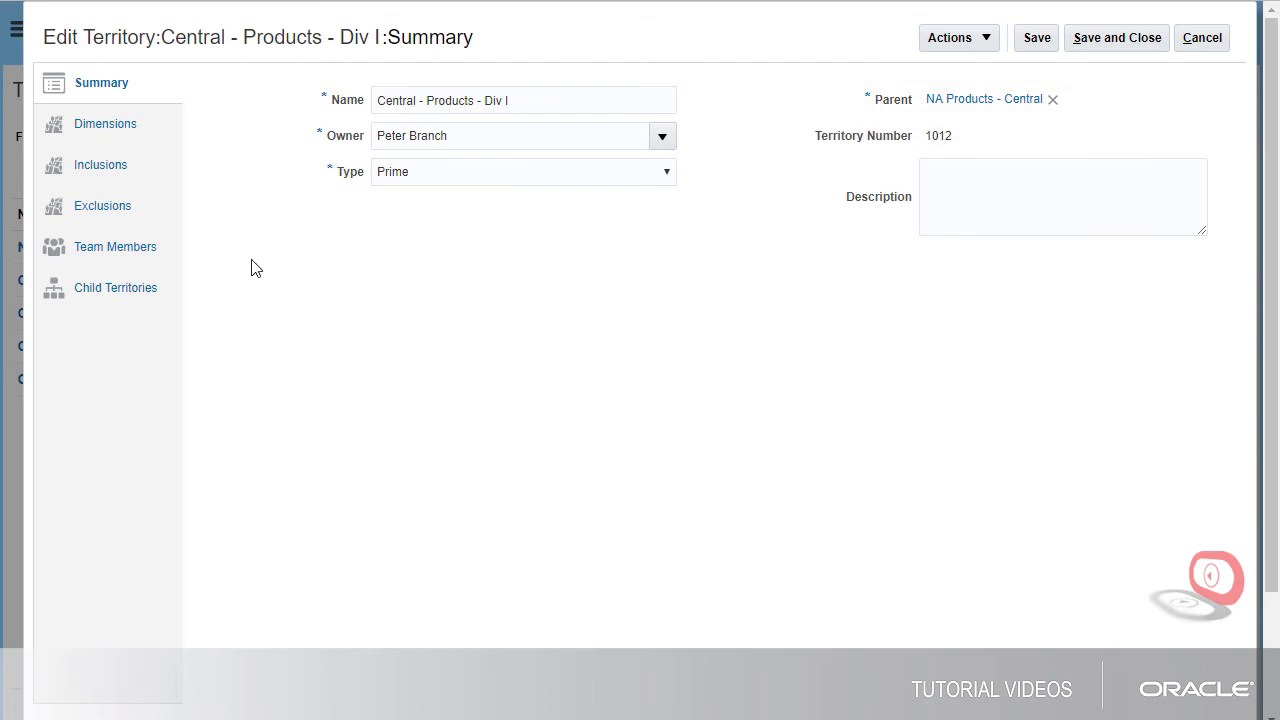
- Start a new child territory under Central - Products - Div I from its empty Child Territories page
click(146, 294)
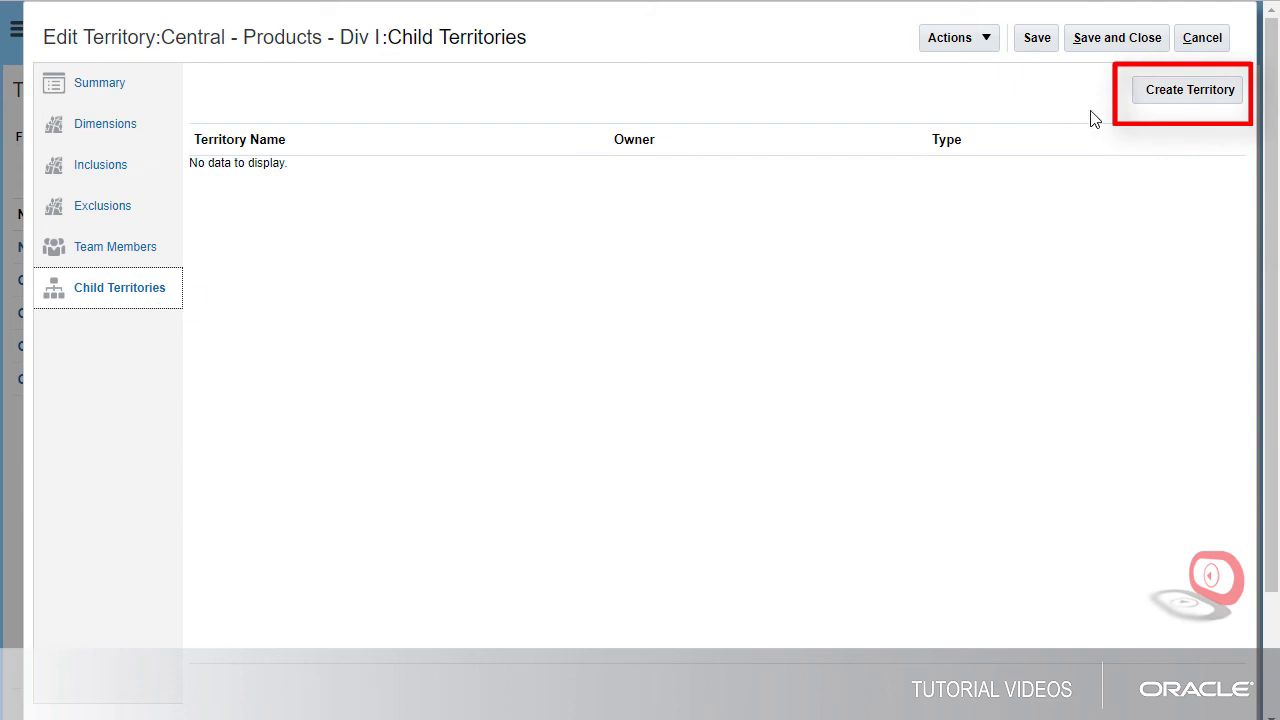
click(1155, 97)
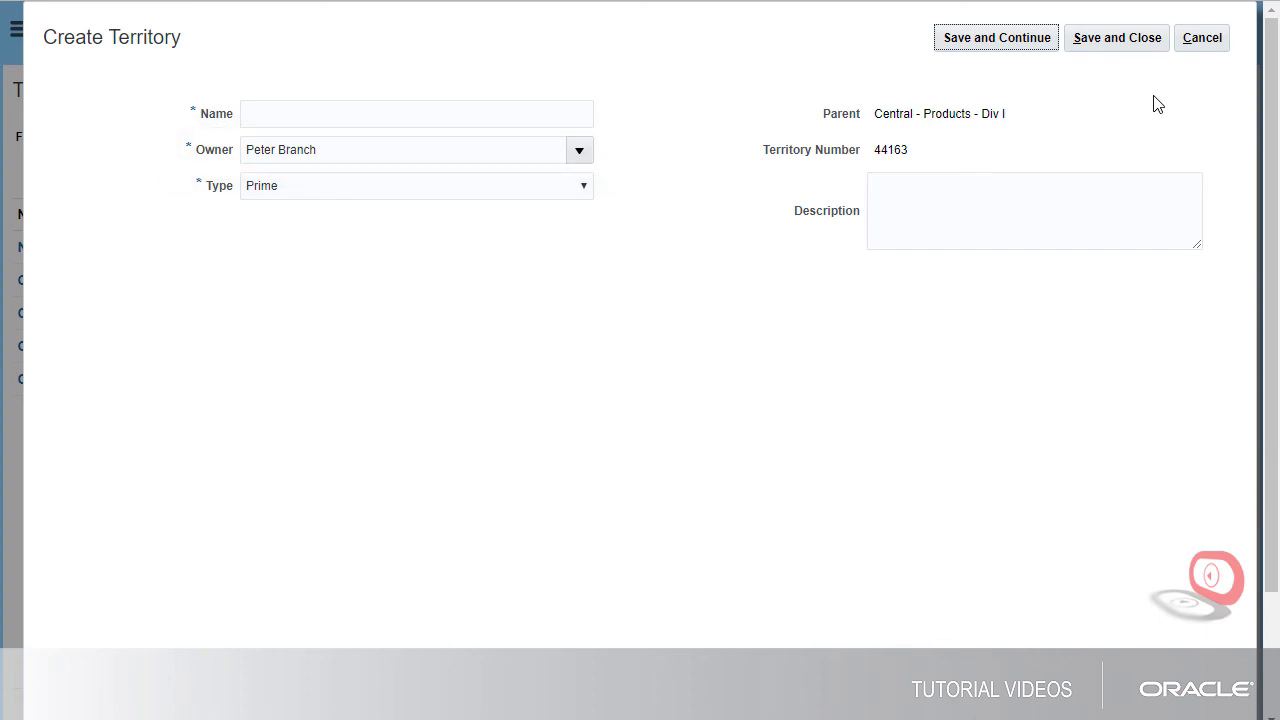
click(1200, 38)
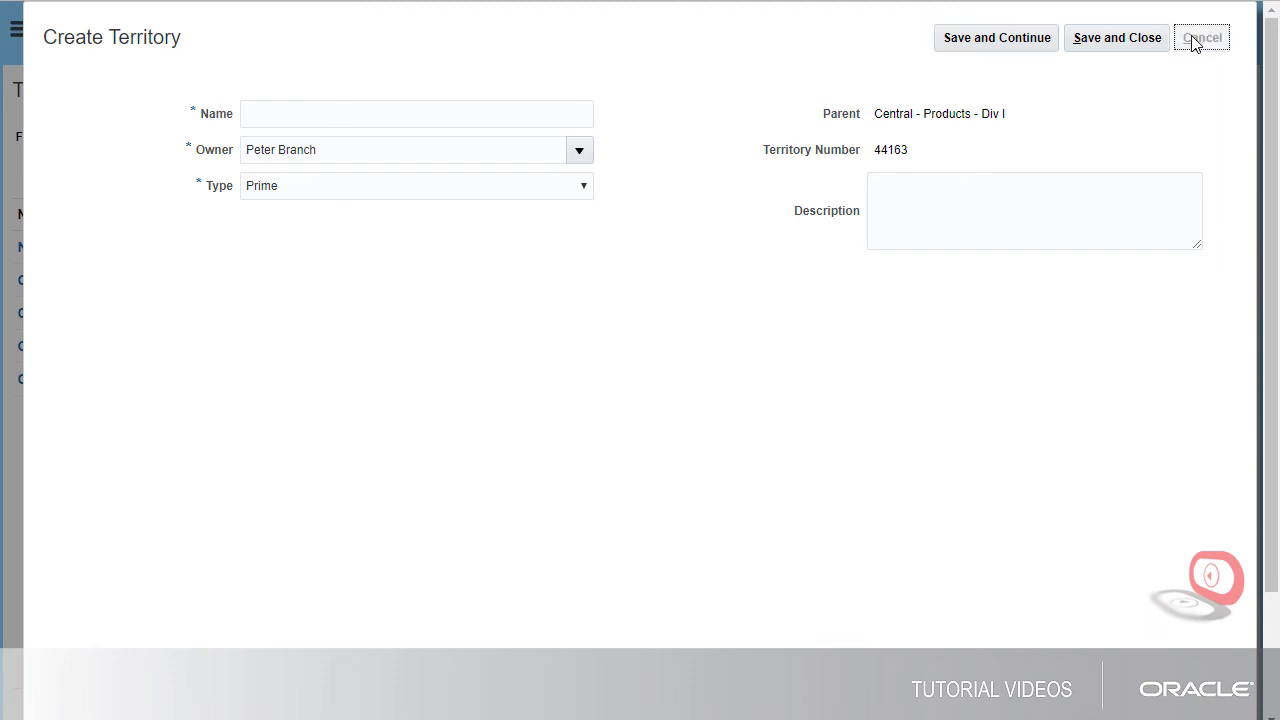